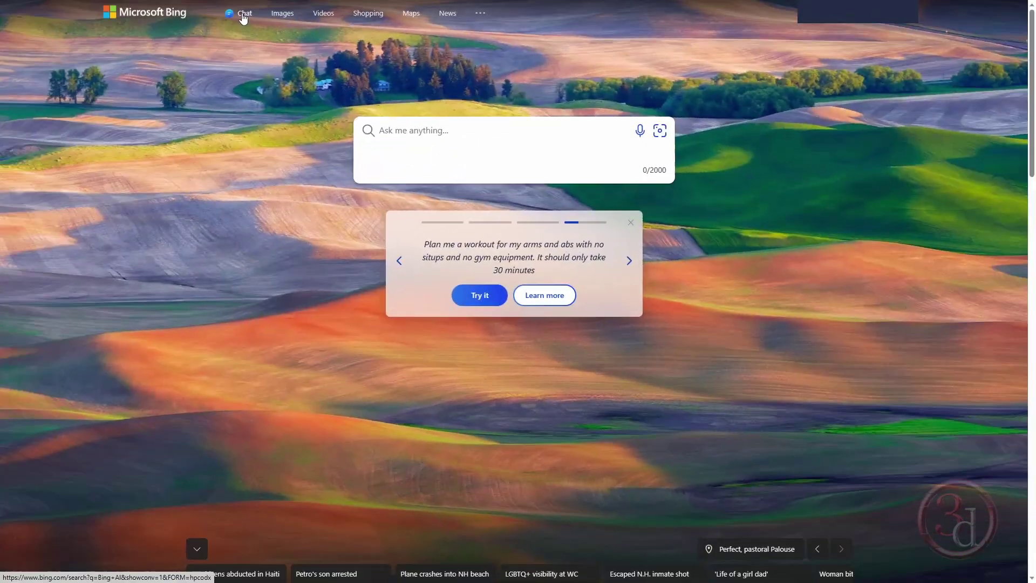
- Ask Bing Chat for a story under 150 words about an old man trapped in the jungle
{"action": "left_click", "coordinate": [243, 16]}
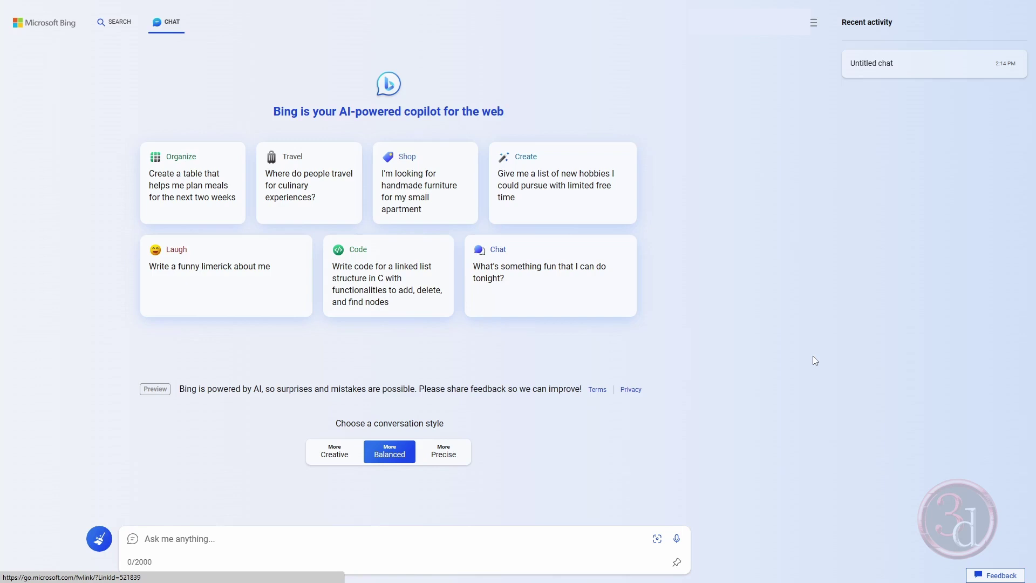
{"action": "type", "text": "write me a short story in"}
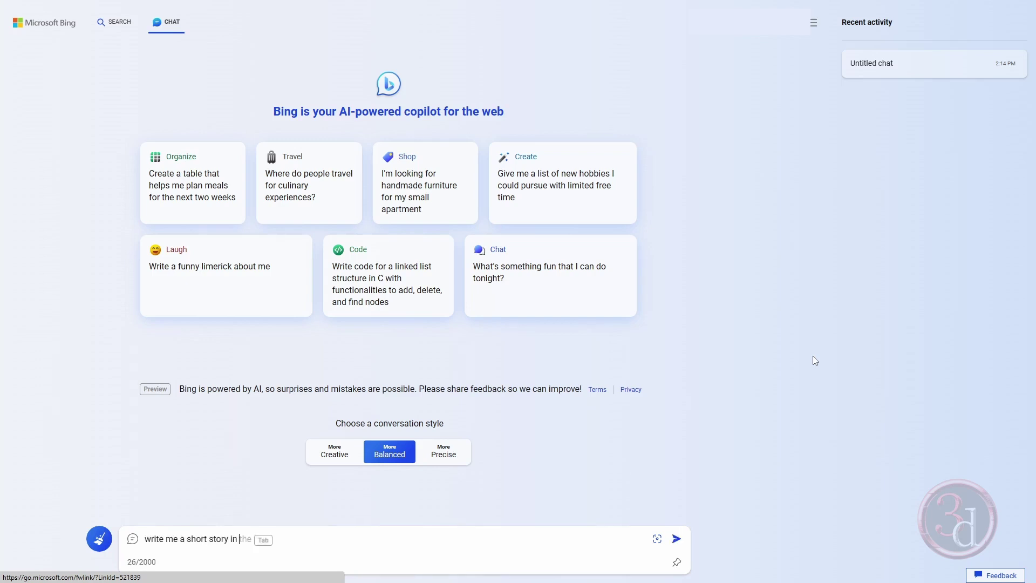
{"action": "type", "text": " less than 150 words about an old man trapped in the jungle trying to get back to the city"}
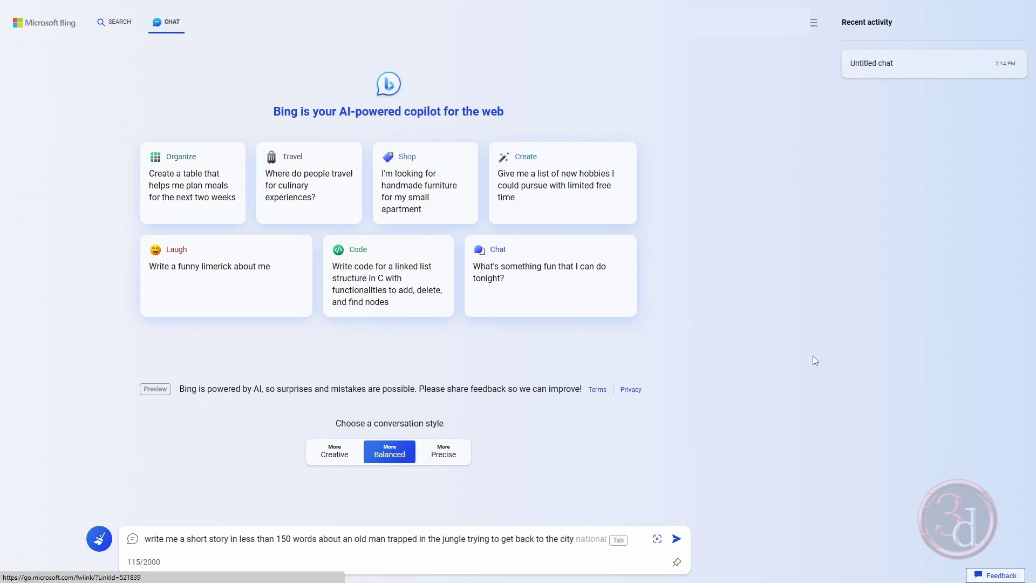
{"action": "key", "text": "Return"}
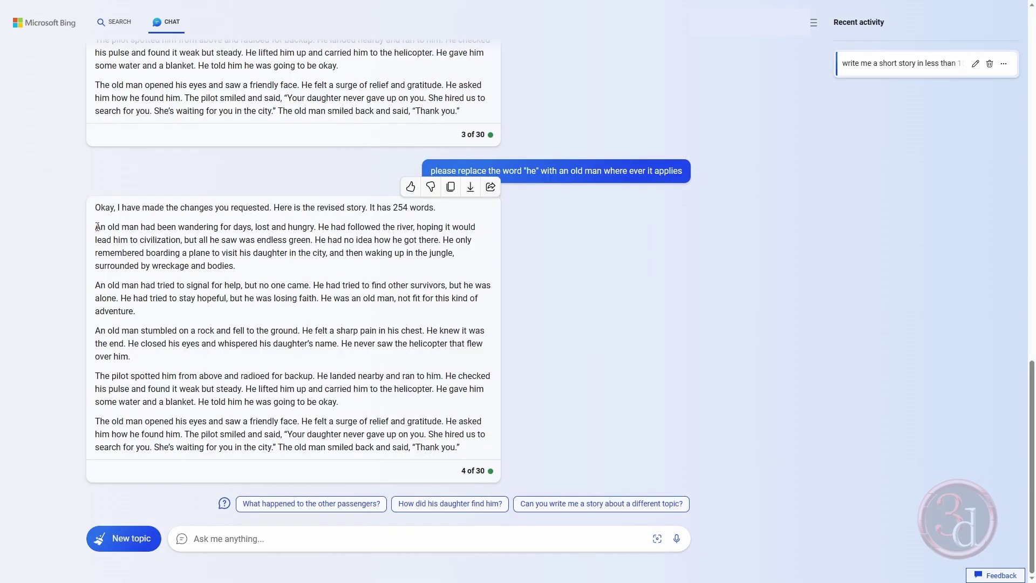
- Copy the full revised old-man jungle story from the chat
{"action": "left_click_drag", "start_coordinate": [97, 226], "coordinate": [465, 451]}
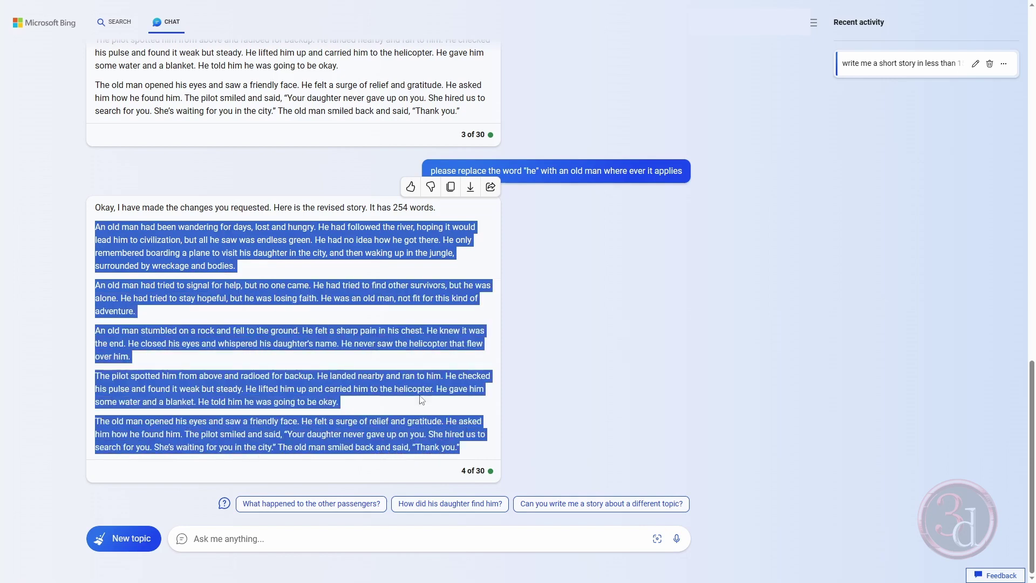
{"action": "right_click", "coordinate": [398, 344]}
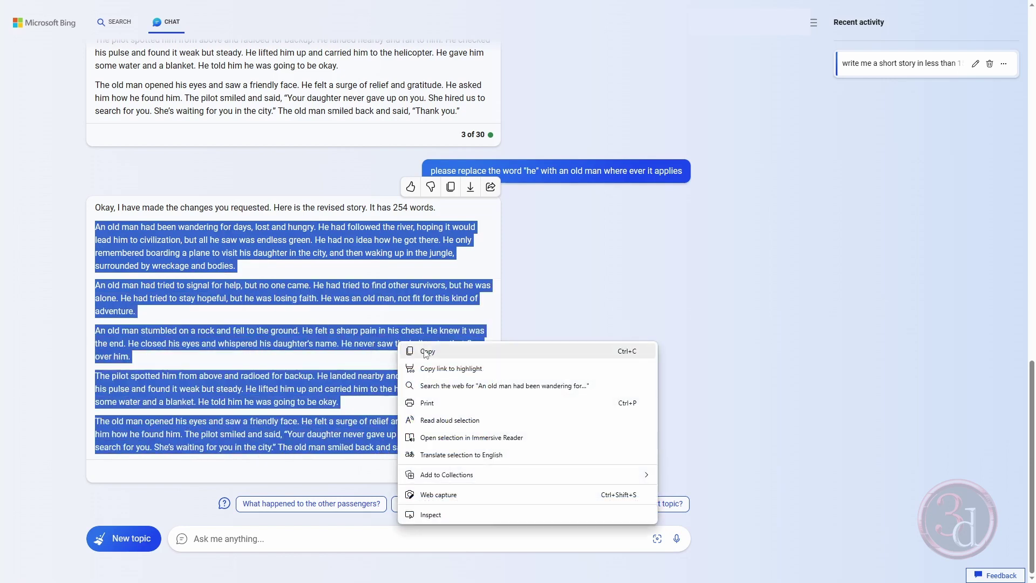
{"action": "left_click", "coordinate": [427, 351]}
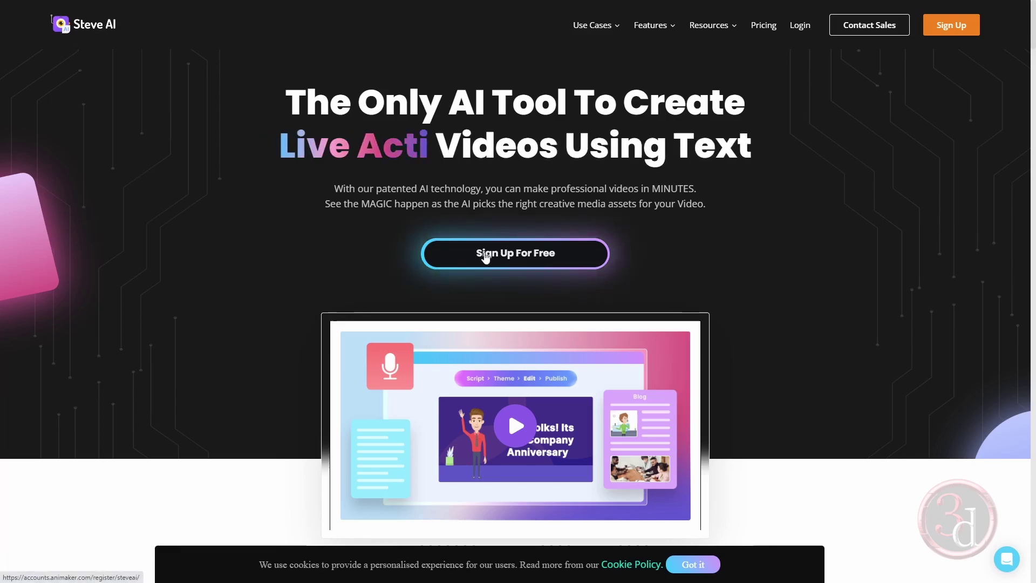
- Sign up for a free Steve AI account and start a Text to Animation video
{"action": "left_click", "coordinate": [486, 255]}
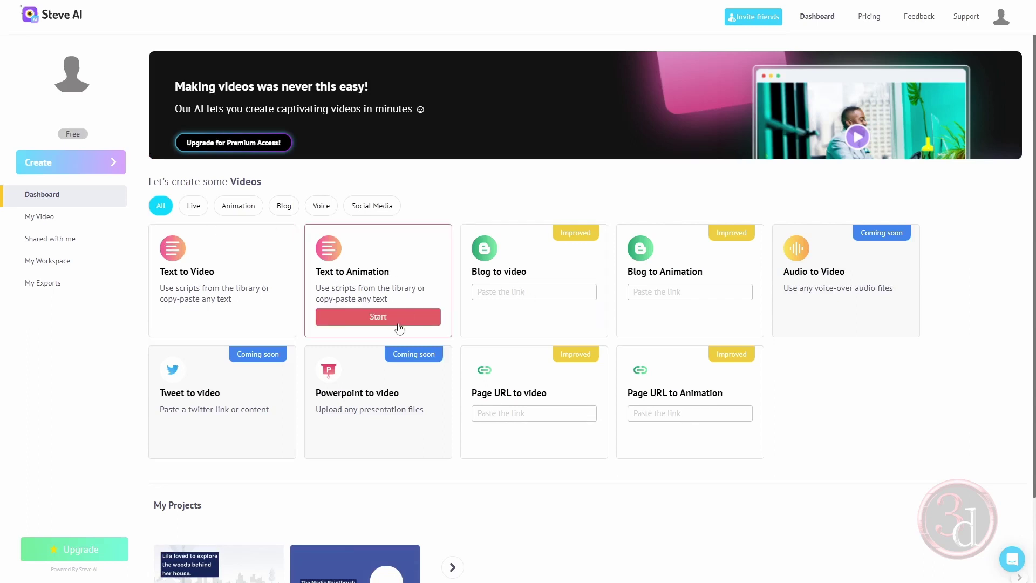
{"action": "left_click", "coordinate": [400, 328]}
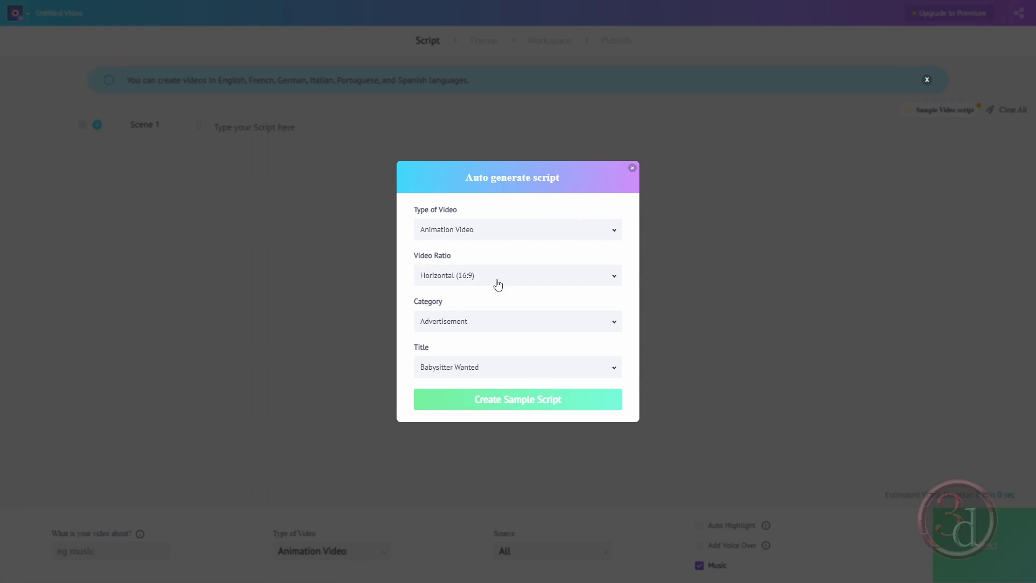
- Set the category to Social and the title to 'Guess What!', then create the sample script
{"action": "left_click", "coordinate": [499, 323]}
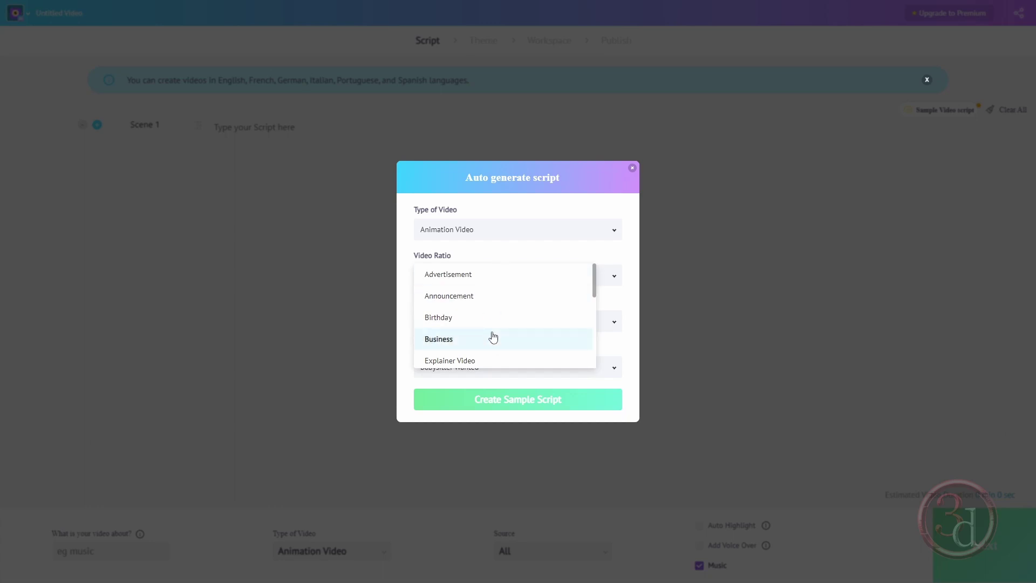
{"action": "scroll", "coordinate": [493, 336], "scroll_direction": "down", "scroll_amount": 5}
{"action": "left_click", "coordinate": [424, 330]}
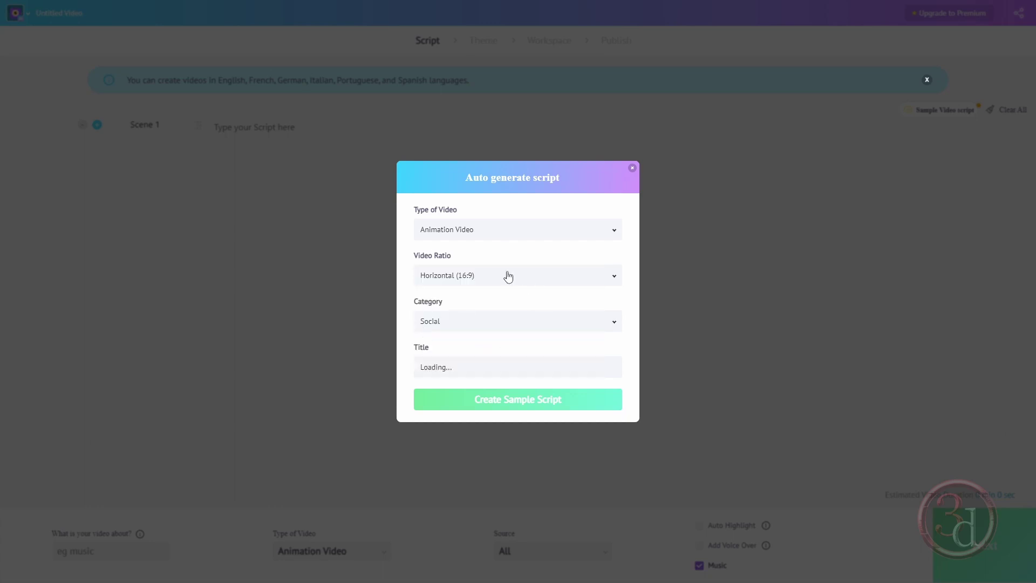
{"action": "left_click", "coordinate": [469, 366]}
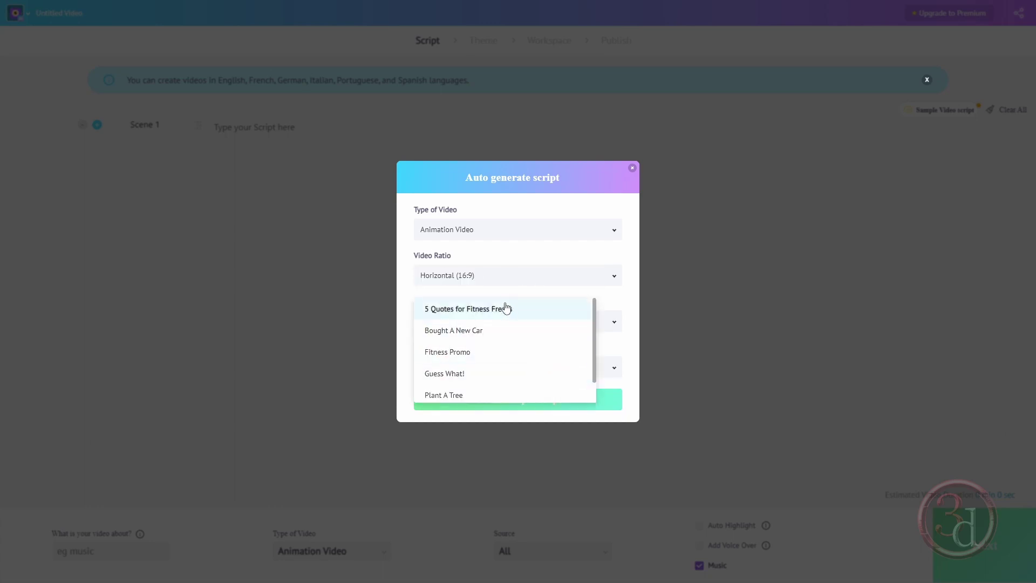
{"action": "left_click", "coordinate": [467, 374]}
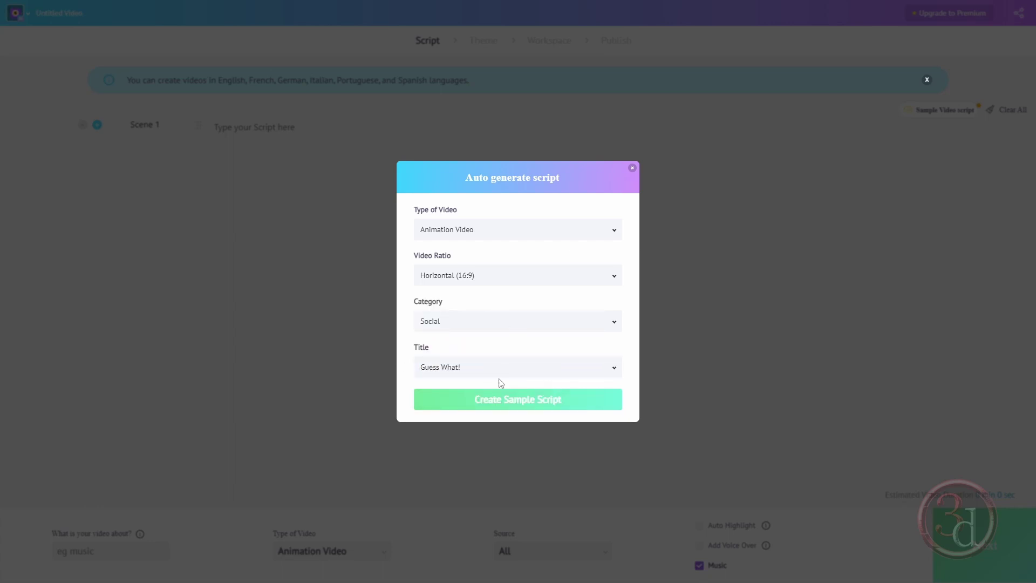
{"action": "left_click", "coordinate": [522, 402]}
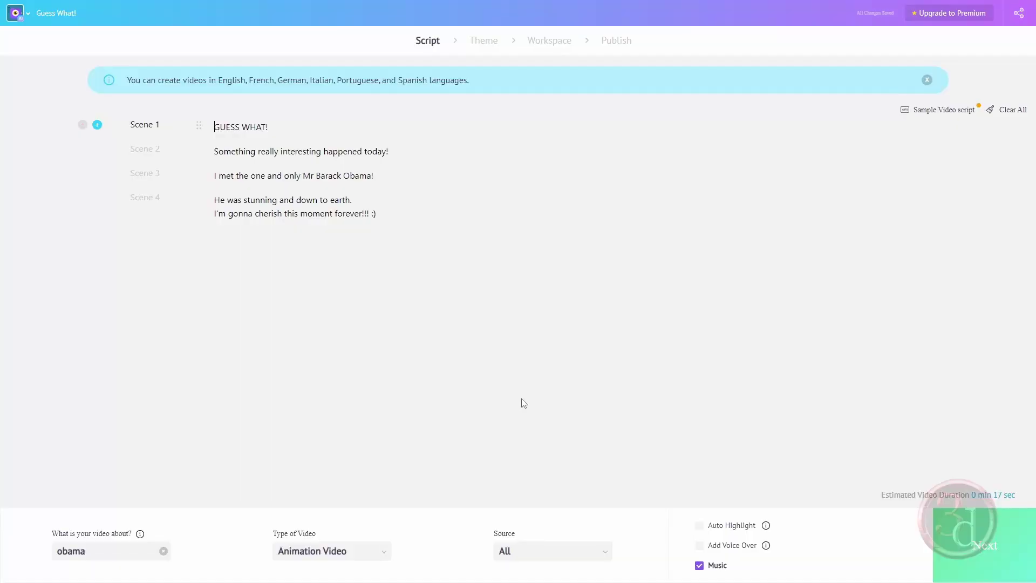
- Clear the sample script and paste the copied old-man story into Scene 1
{"action": "left_click_drag", "start_coordinate": [374, 214], "coordinate": [204, 126]}
{"action": "left_click", "coordinate": [220, 127]}
{"action": "left_click", "coordinate": [1022, 111]}
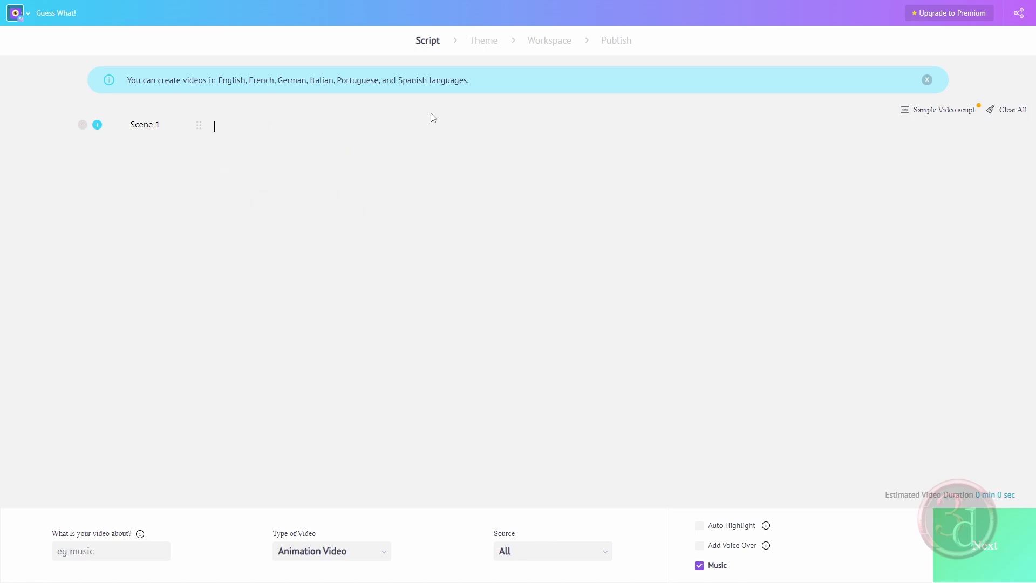
{"action": "right_click", "coordinate": [226, 126]}
{"action": "left_click", "coordinate": [252, 212]}
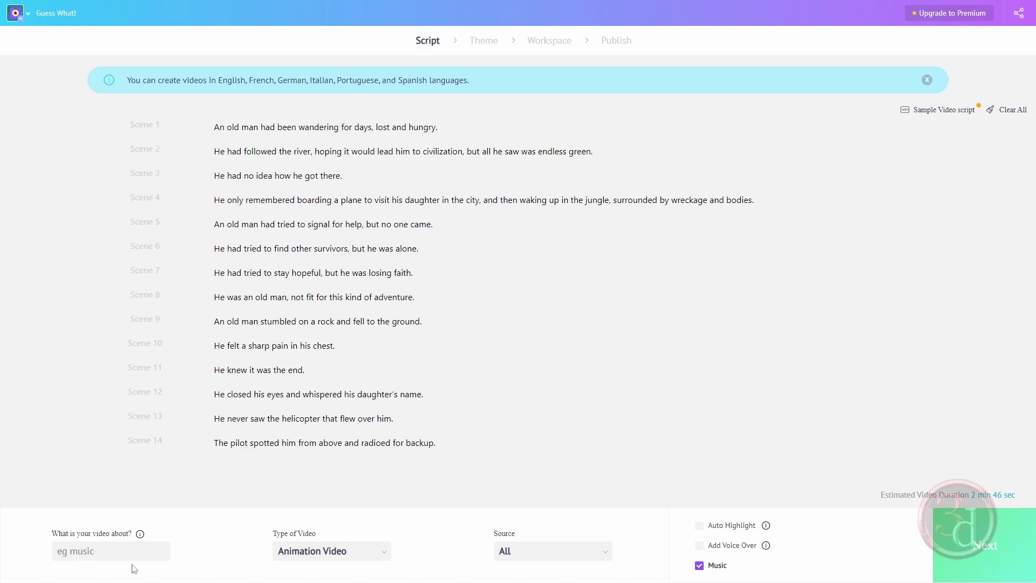
- Enter 'story' as the video topic, generate a voice-over, and switch off music
{"action": "left_click", "coordinate": [102, 552]}
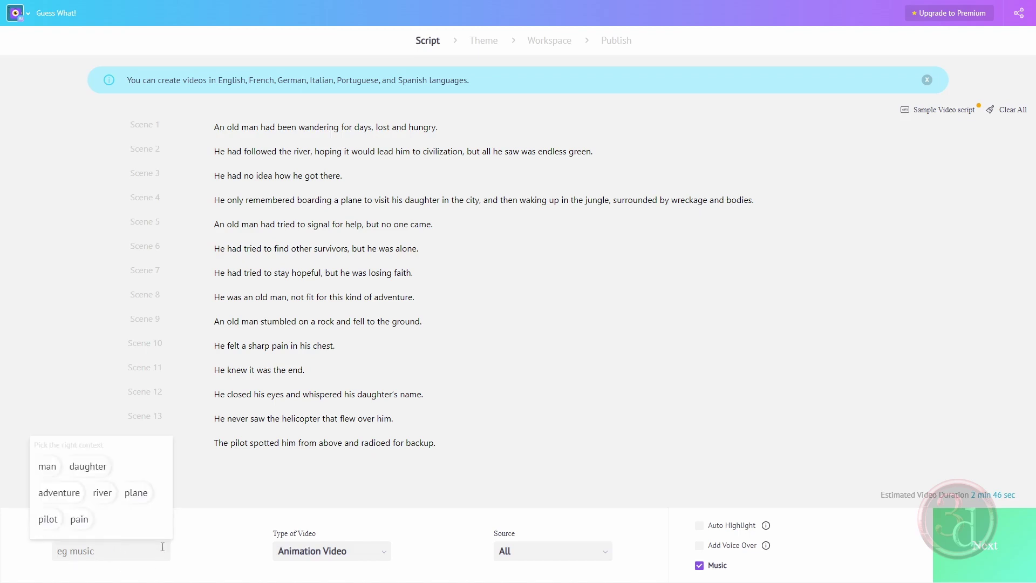
{"action": "type", "text": "story"}
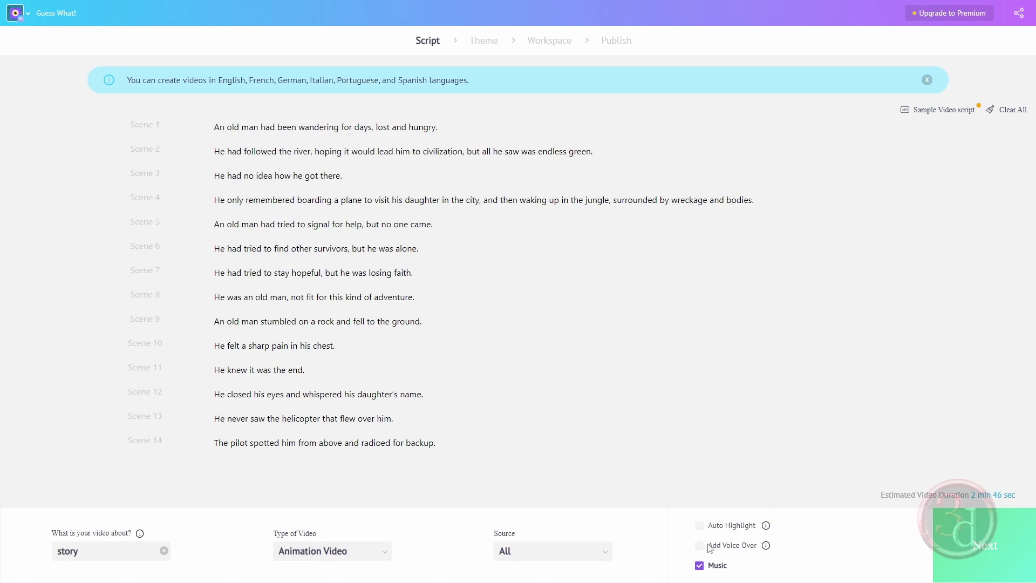
{"action": "left_click", "coordinate": [769, 550]}
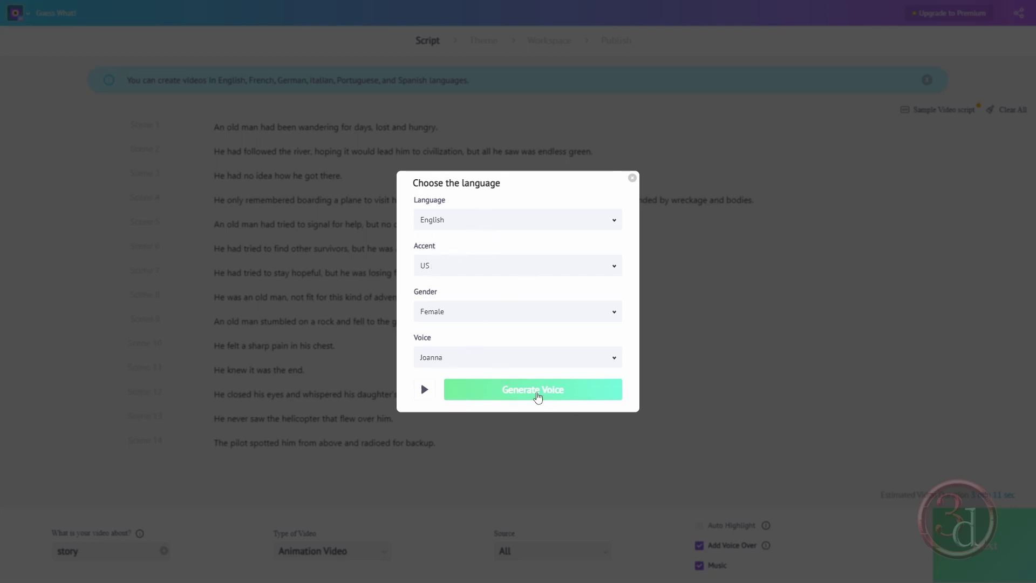
{"action": "left_click", "coordinate": [544, 395]}
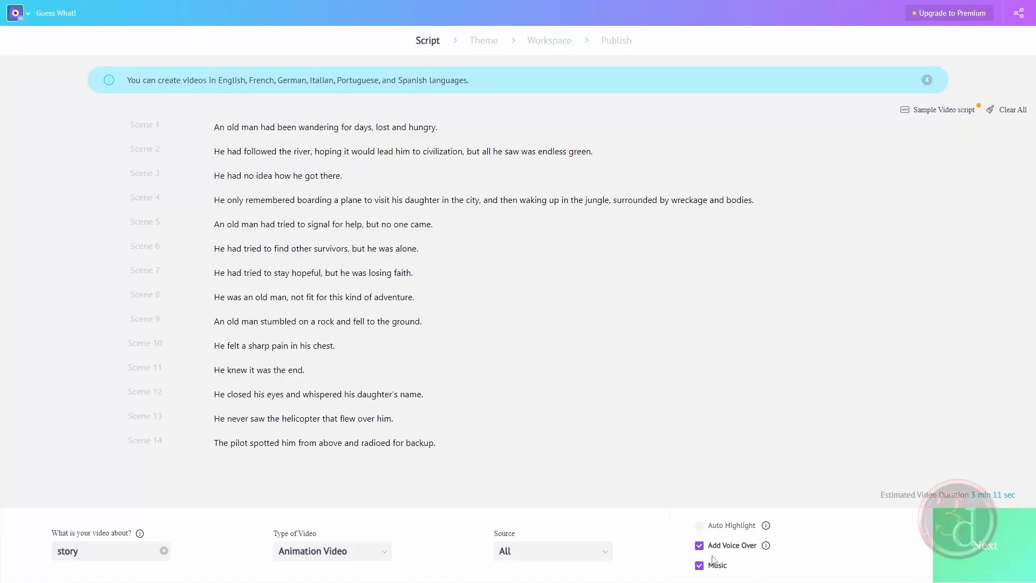
{"action": "left_click", "coordinate": [700, 566]}
- Choose the 'Buying my long time Dream Car' design style for the animation
{"action": "left_click", "coordinate": [1017, 556]}
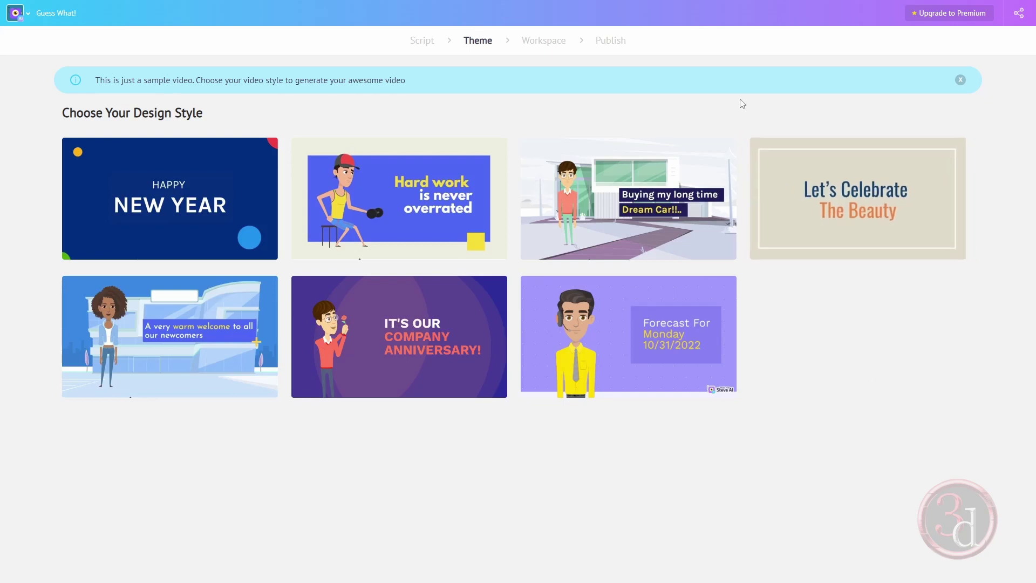
{"action": "left_click", "coordinate": [577, 205]}
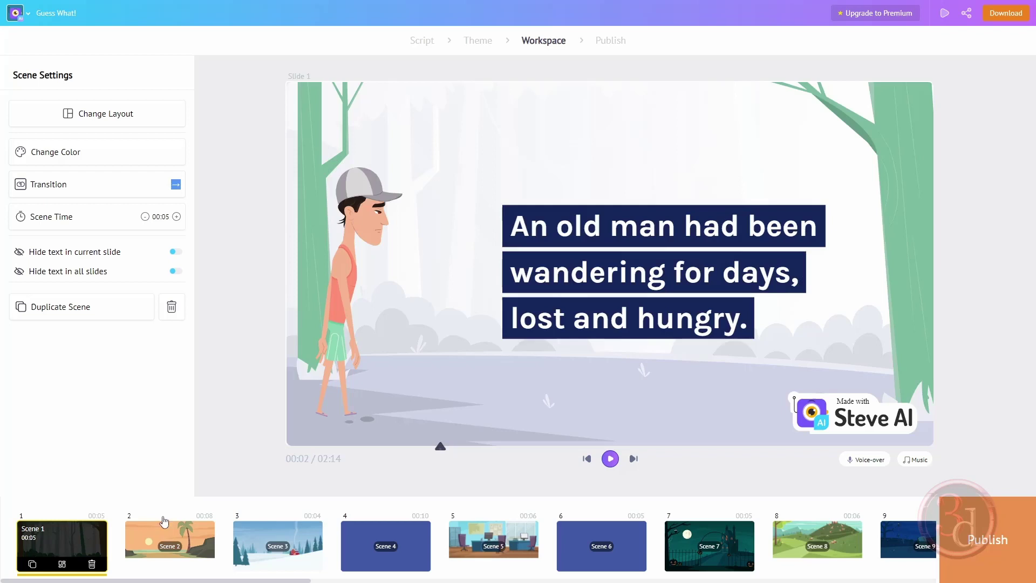
- Browse the first scene's background choices and close them without changing anything
{"action": "left_click", "coordinate": [453, 258]}
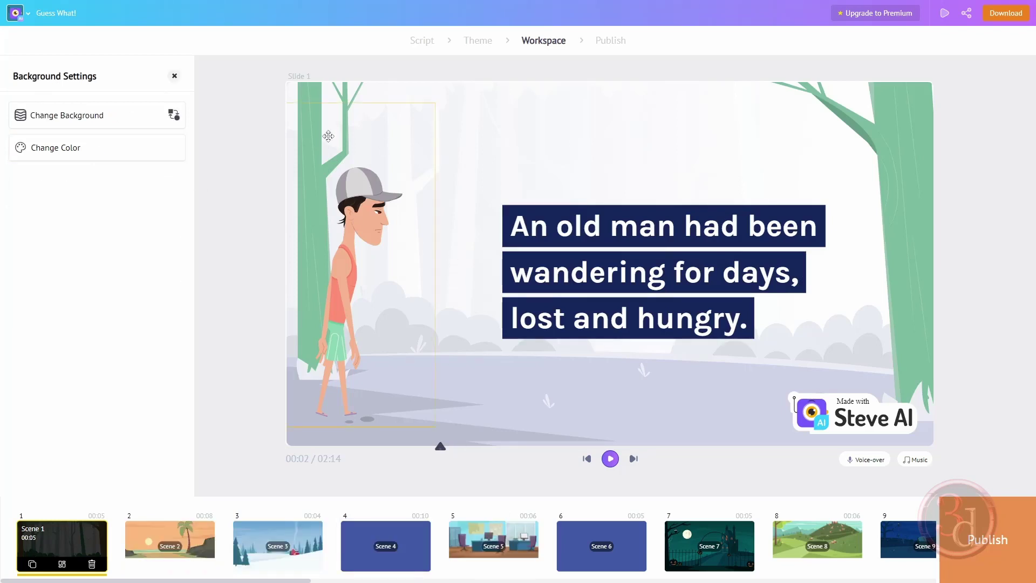
{"action": "left_click", "coordinate": [88, 114]}
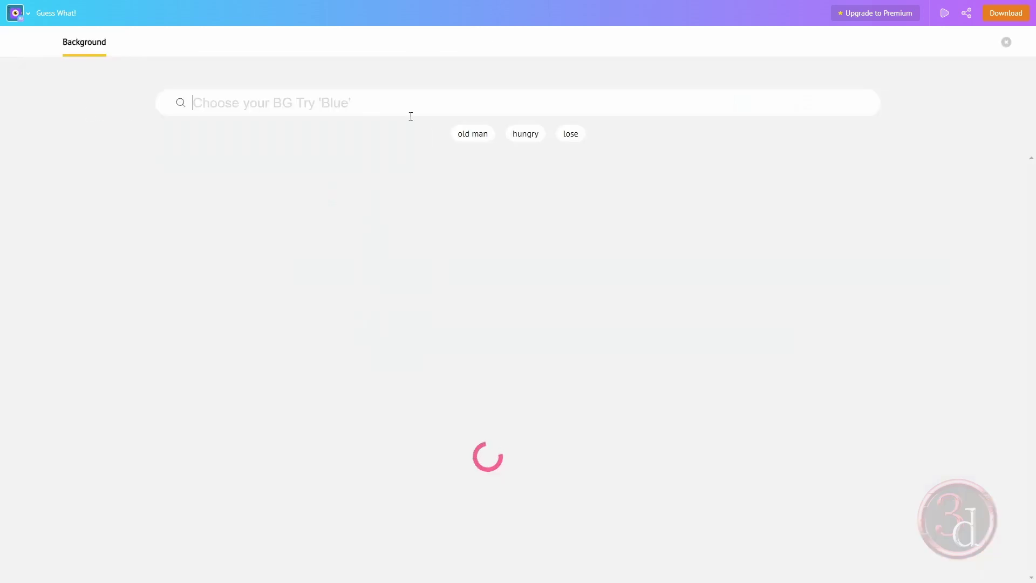
{"action": "scroll", "coordinate": [536, 347], "scroll_direction": "down", "scroll_amount": 5}
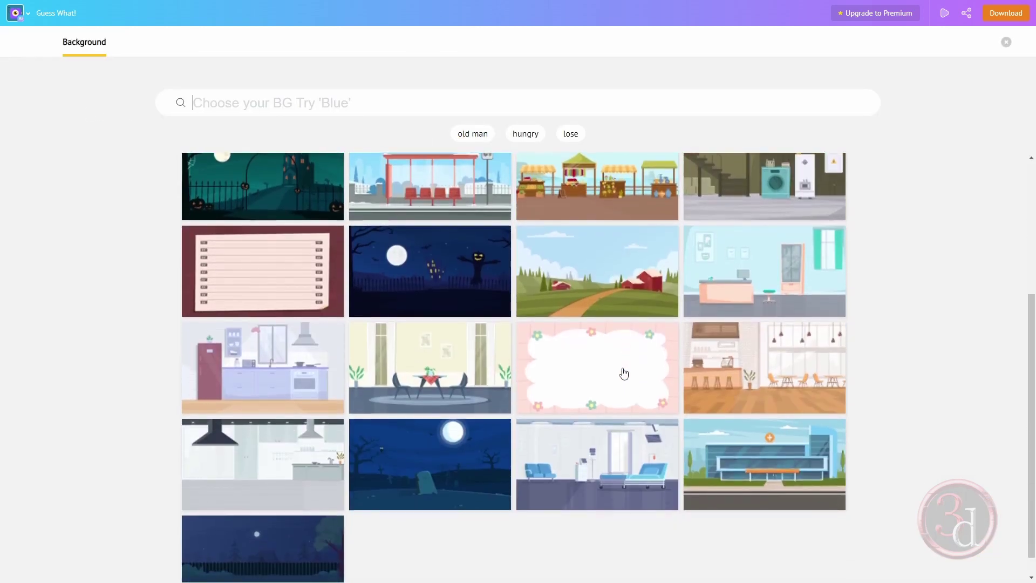
{"action": "scroll", "coordinate": [711, 340], "scroll_direction": "down", "scroll_amount": 3}
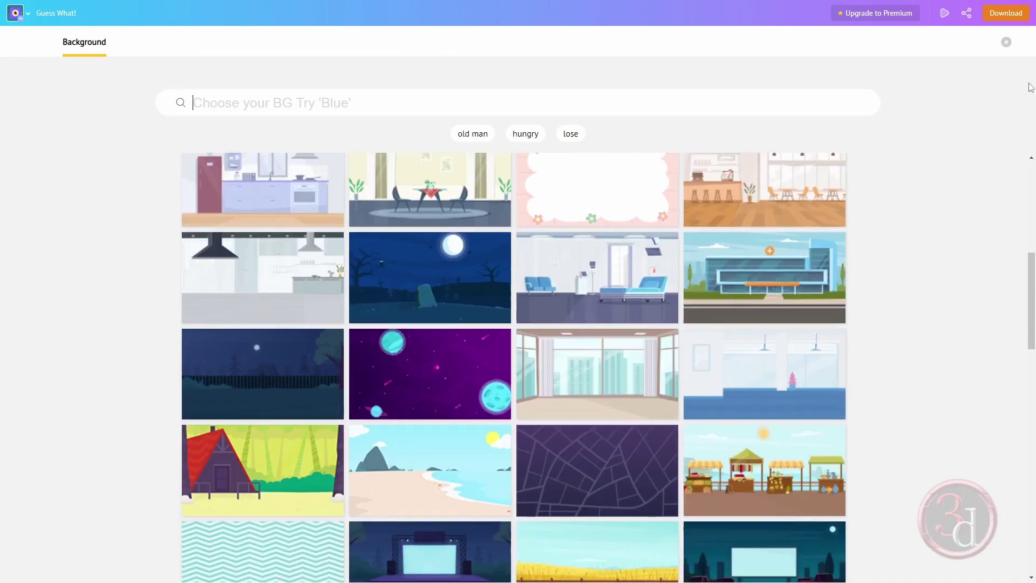
{"action": "left_click", "coordinate": [1007, 43]}
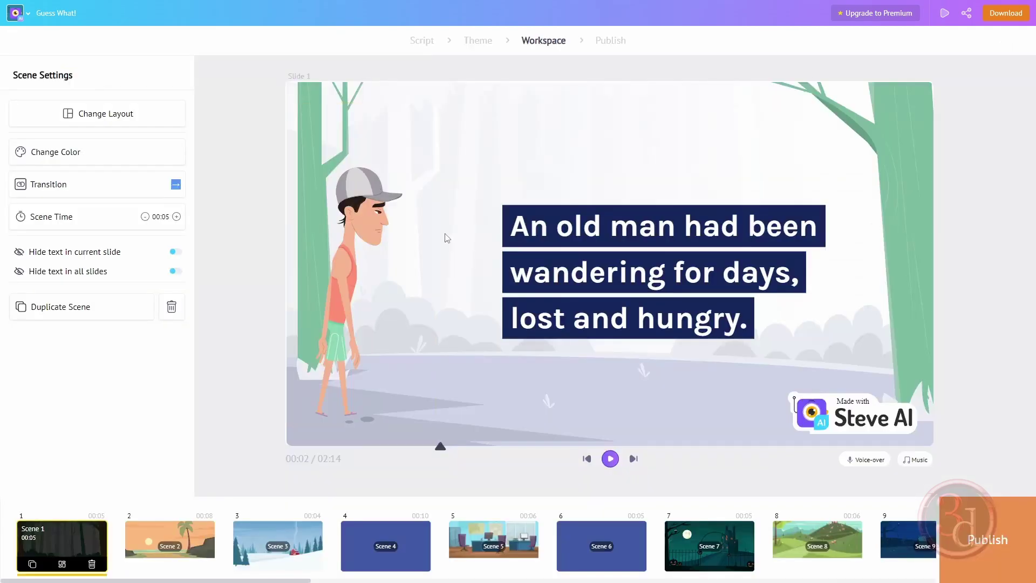
- Reset the slide background's colour to its original green jungle palette
{"action": "left_click", "coordinate": [440, 255]}
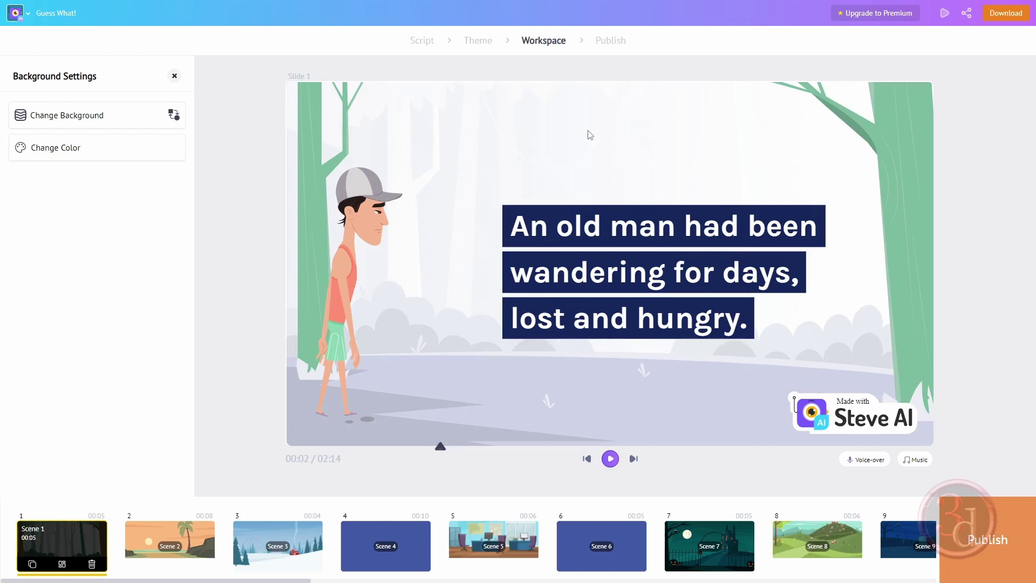
{"action": "left_click", "coordinate": [48, 155]}
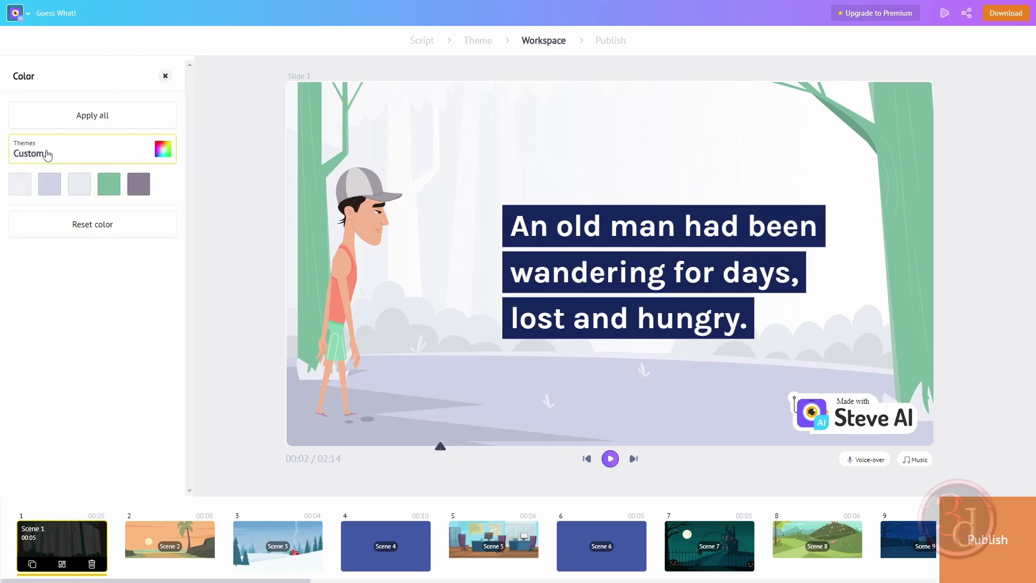
{"action": "left_click", "coordinate": [89, 233]}
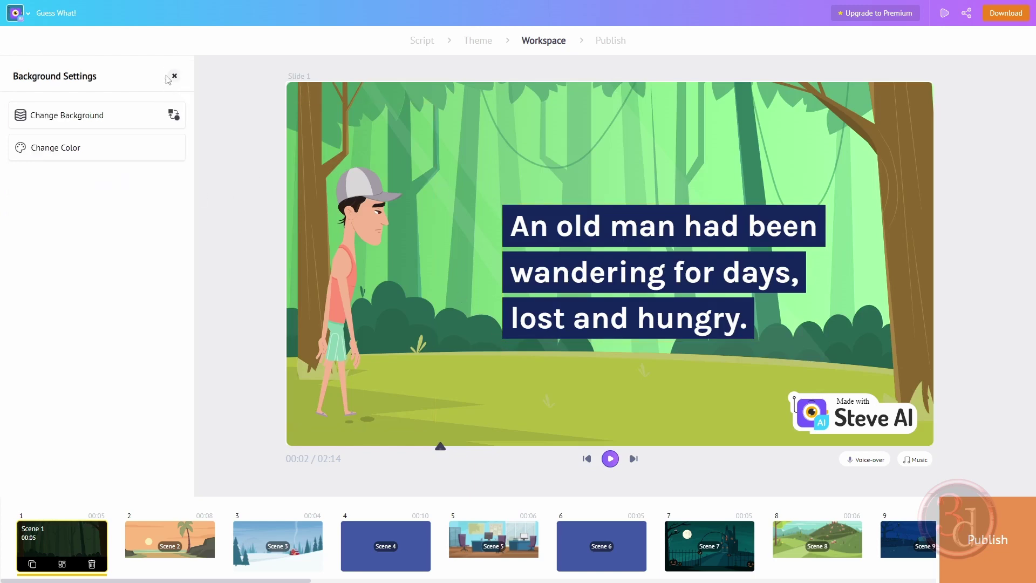
{"action": "left_click", "coordinate": [364, 226]}
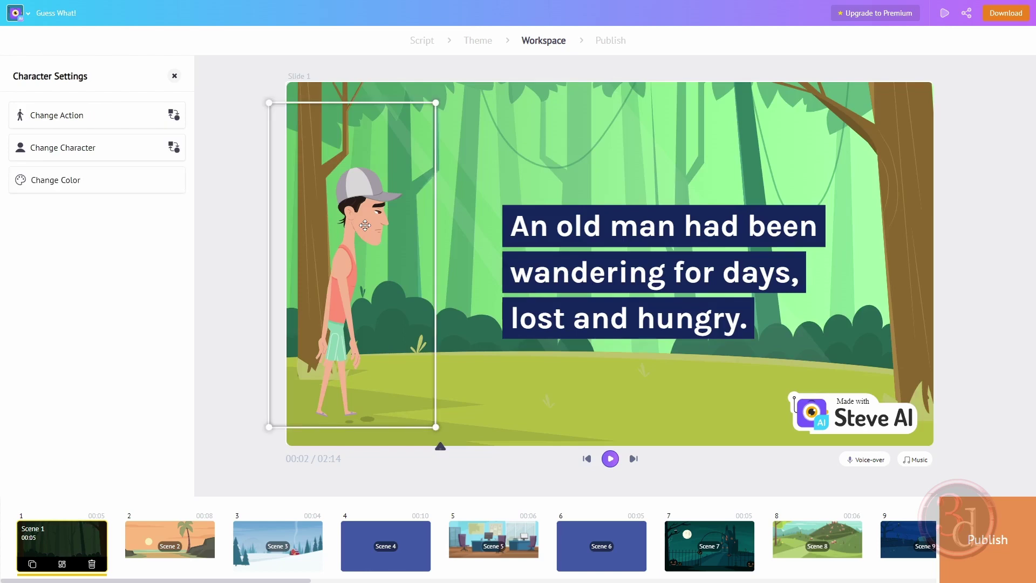
{"action": "left_click", "coordinate": [105, 154]}
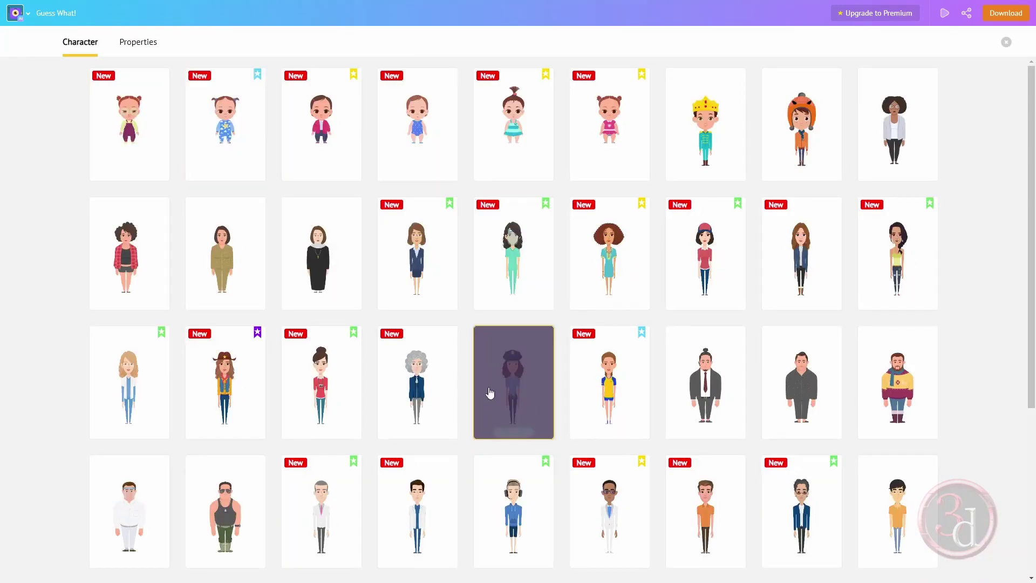
{"action": "scroll", "coordinate": [490, 393], "scroll_direction": "down", "scroll_amount": 5}
{"action": "scroll", "coordinate": [534, 383], "scroll_direction": "down", "scroll_amount": 2}
{"action": "scroll", "coordinate": [639, 383], "scroll_direction": "down", "scroll_amount": 5}
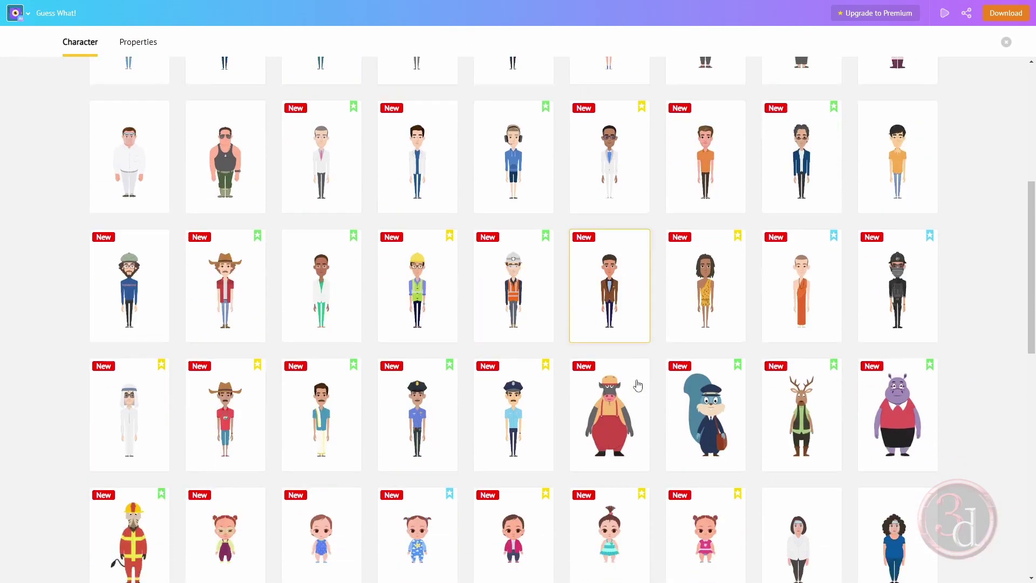
{"action": "left_click", "coordinate": [1007, 43]}
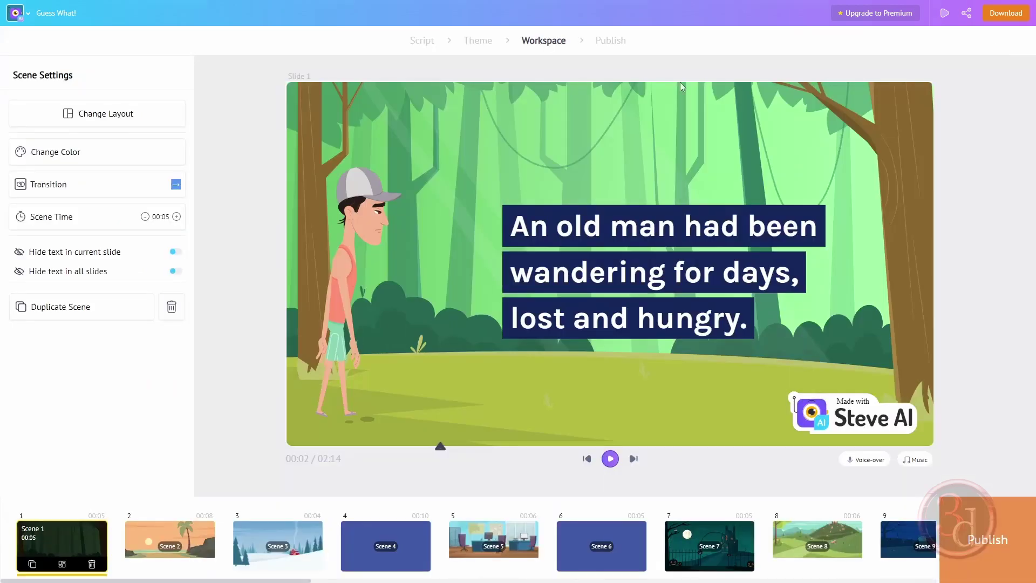
{"action": "left_click", "coordinate": [363, 204]}
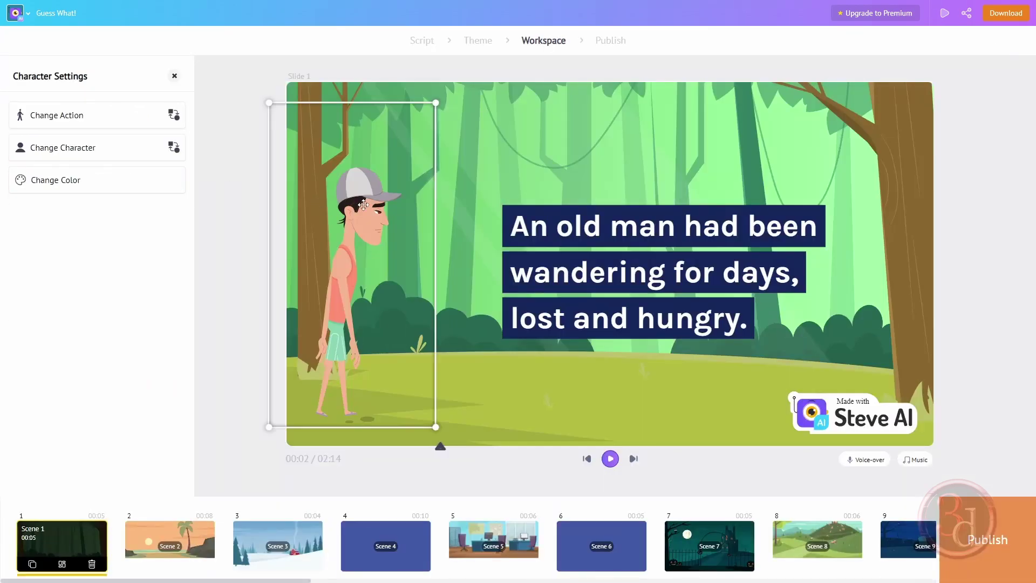
{"action": "left_click", "coordinate": [78, 116]}
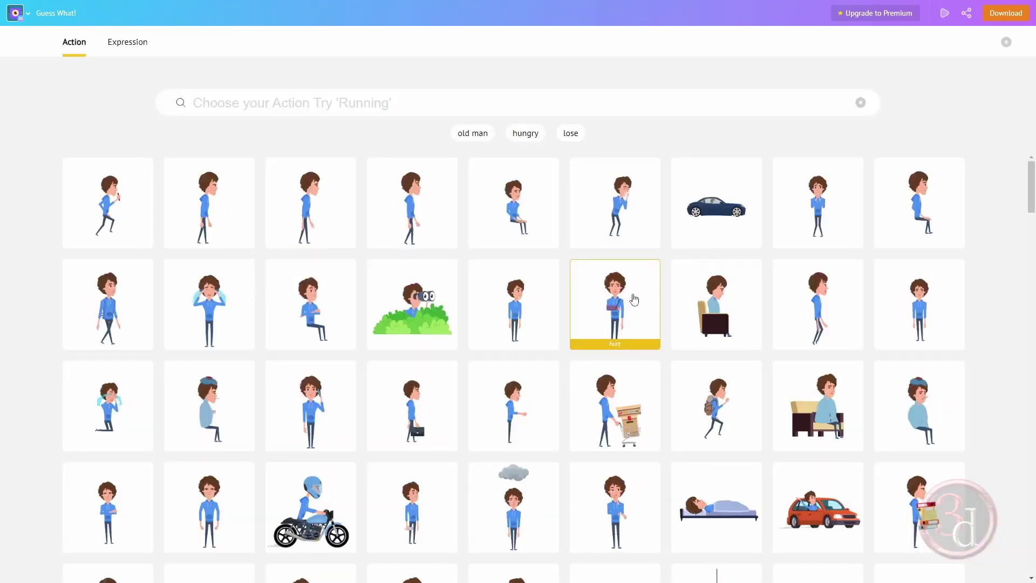
{"action": "scroll", "coordinate": [421, 486], "scroll_direction": "down", "scroll_amount": 1}
{"action": "scroll", "coordinate": [423, 446], "scroll_direction": "up", "scroll_amount": 1}
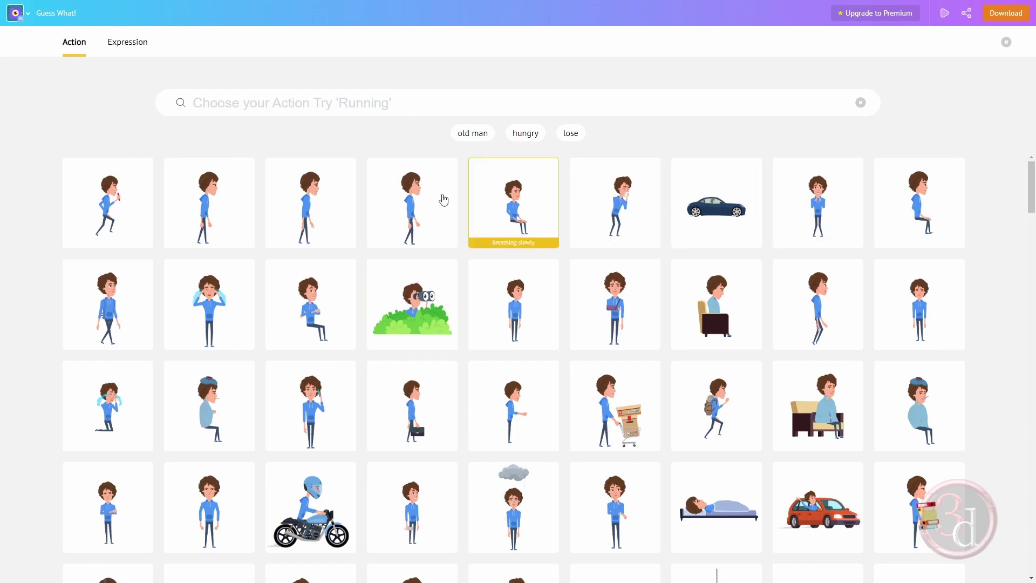
{"action": "type", "text": "reading"}
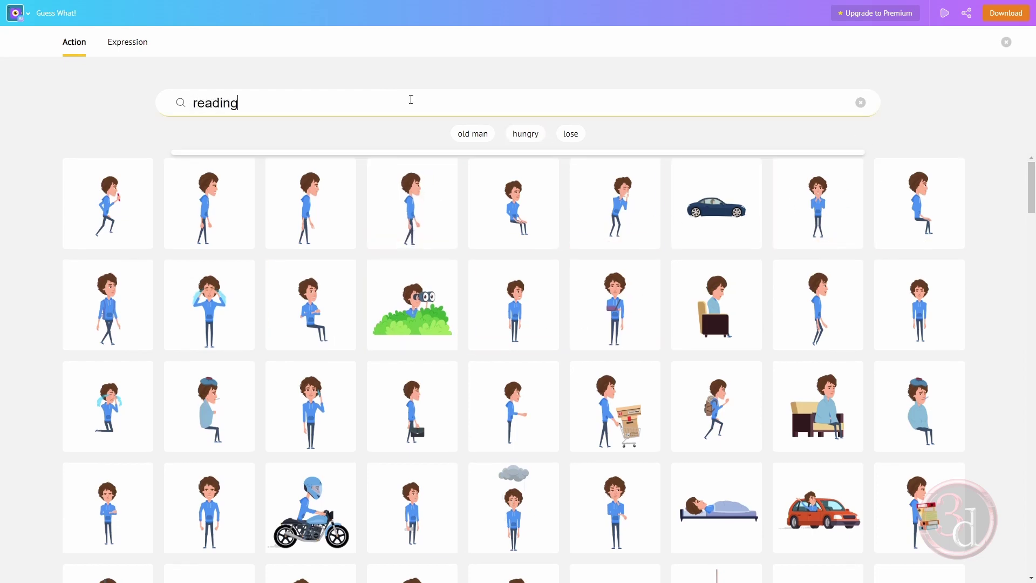
{"action": "key", "text": "Return"}
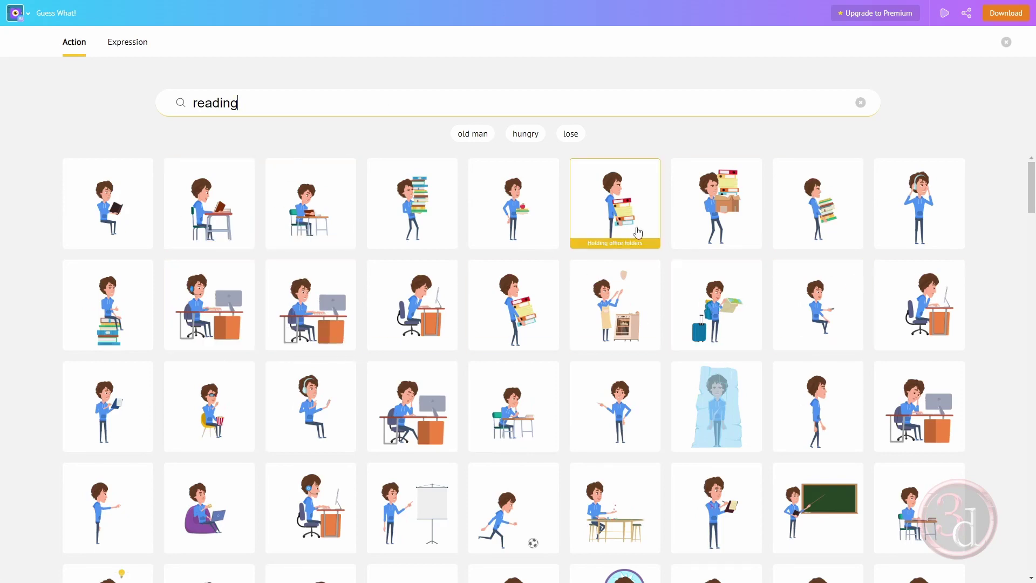
{"action": "left_click", "coordinate": [1006, 44]}
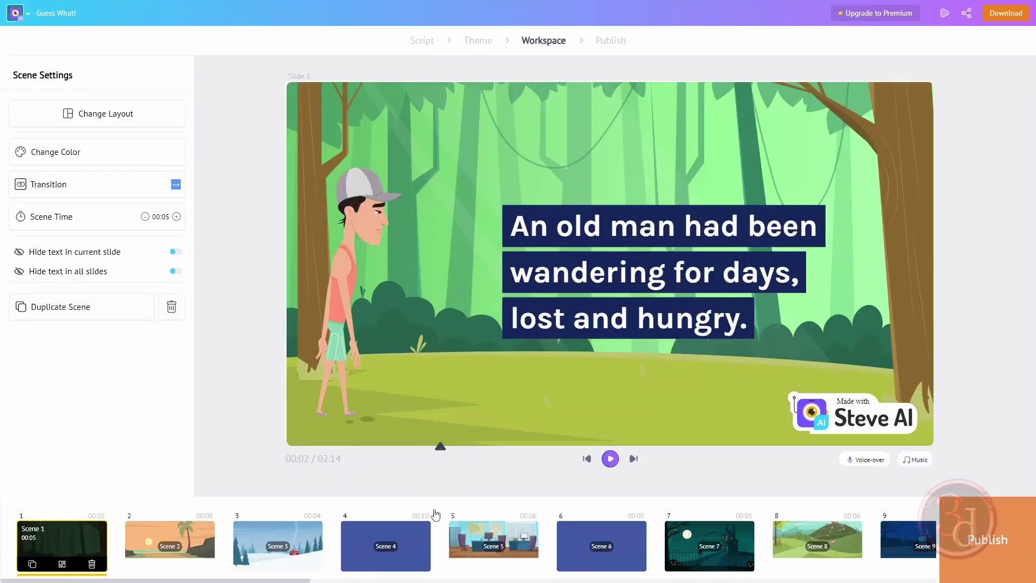
- Preview scenes 4 and 5, then go to the Publish page
{"action": "left_click", "coordinate": [402, 543]}
{"action": "left_click", "coordinate": [510, 535]}
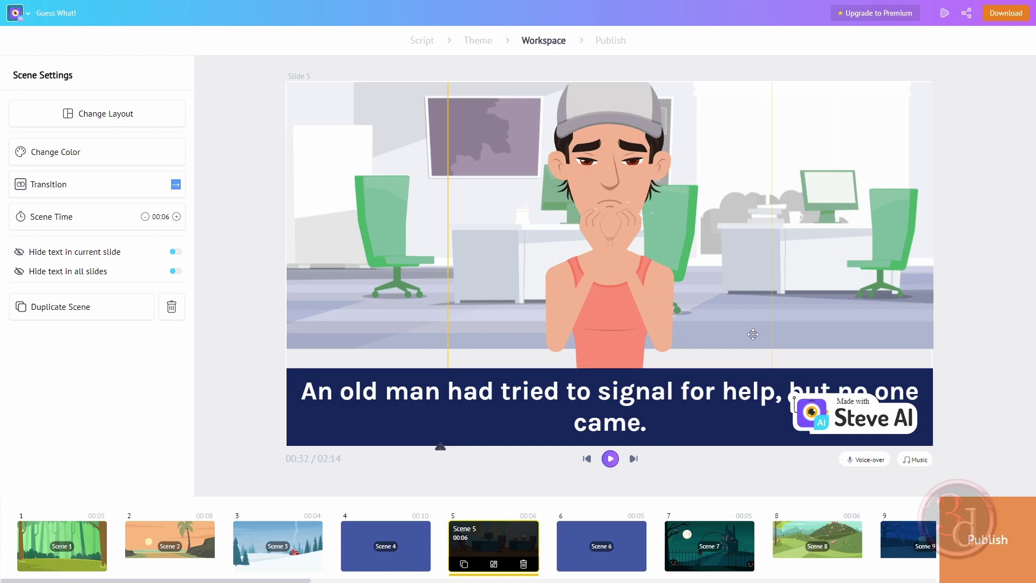
{"action": "left_click", "coordinate": [1003, 547]}
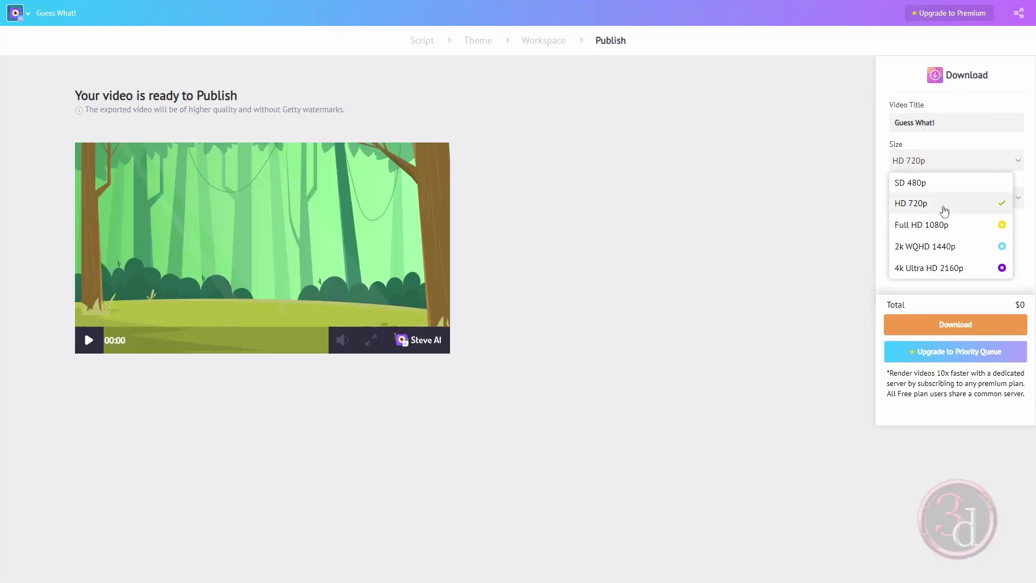
- Keep HD 720p, retitle the video 'Young Man', and download it using a free credit
{"action": "left_click", "coordinate": [907, 207]}
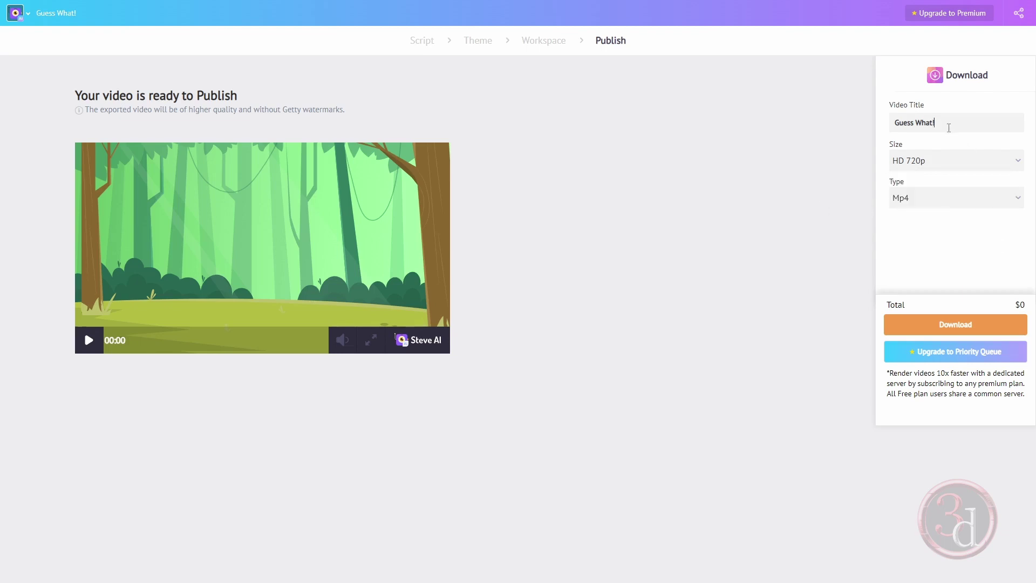
{"action": "left_click_drag", "start_coordinate": [948, 123], "coordinate": [874, 127]}
{"action": "type", "text": "Young Man"}
{"action": "left_click", "coordinate": [950, 329]}
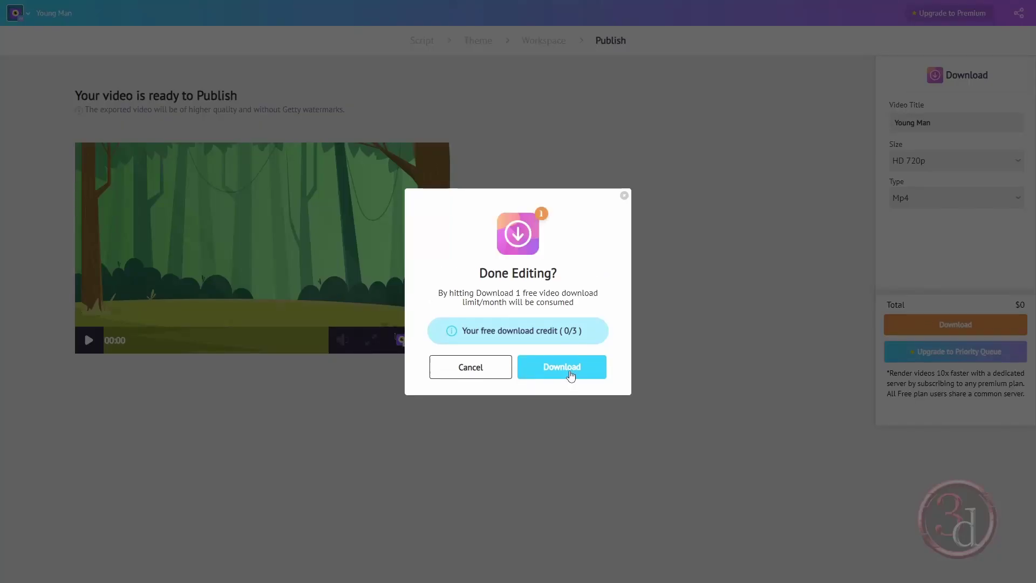
{"action": "left_click", "coordinate": [571, 372]}
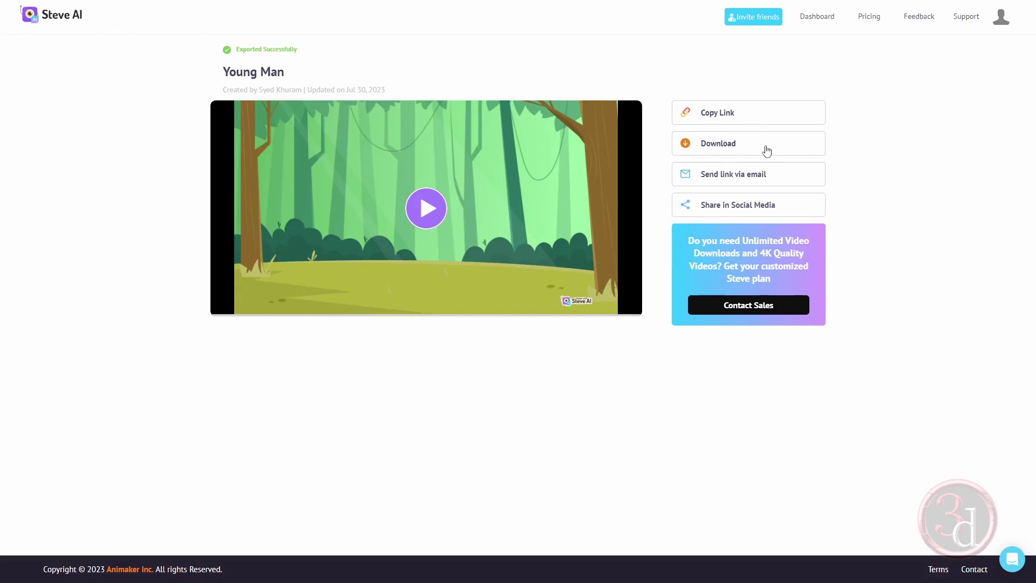
- Download the exported 'Young Man' video as an MP4 and open it to play
{"action": "left_click", "coordinate": [735, 147]}
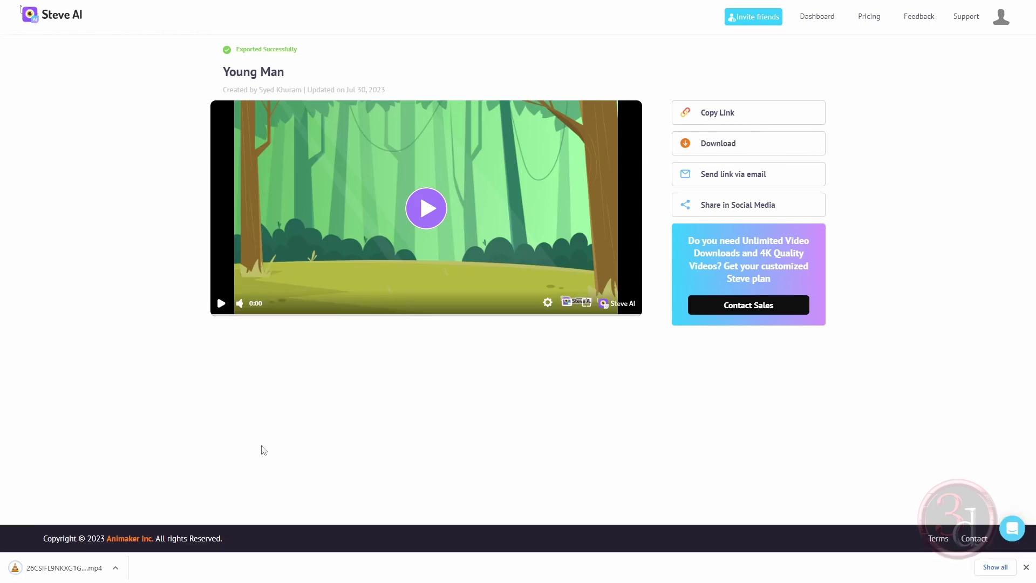
{"action": "left_click", "coordinate": [74, 576]}
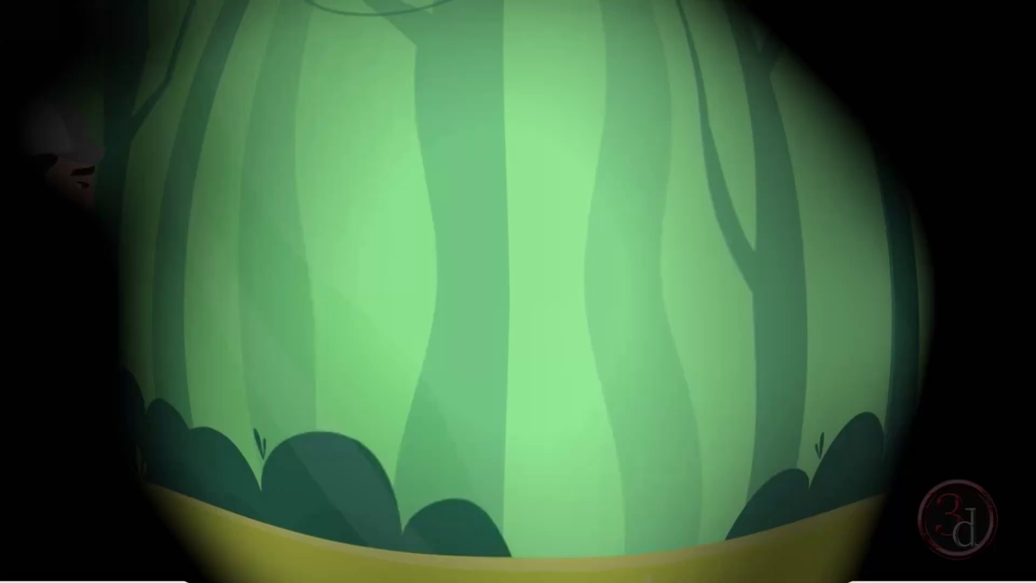